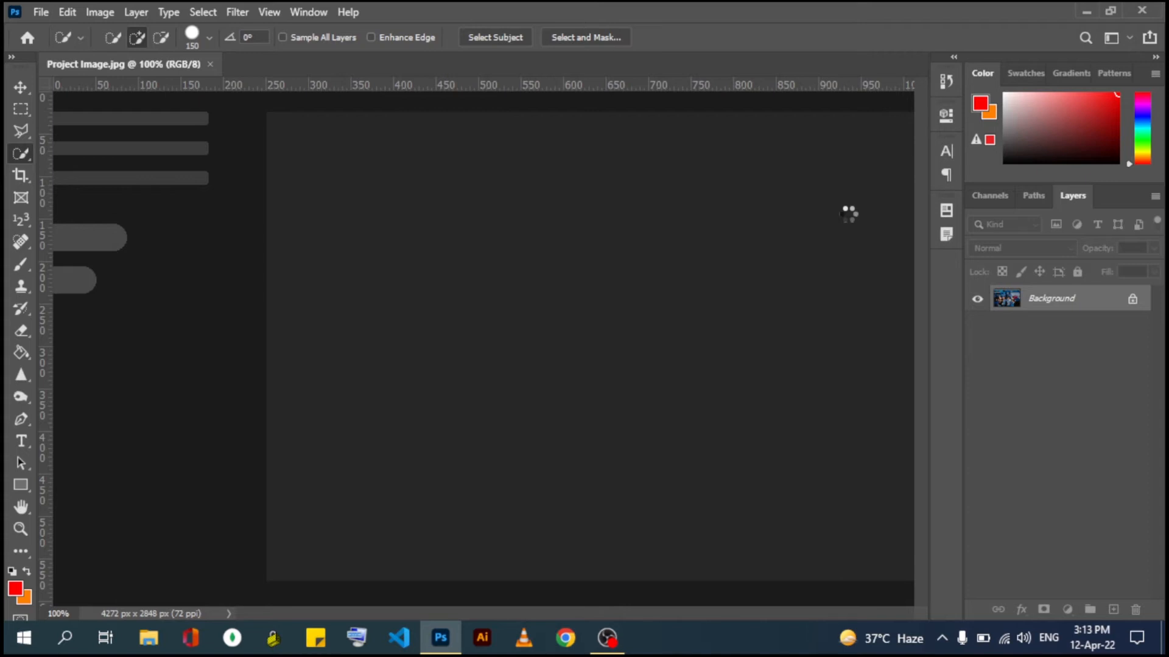
Step: Duplicate the Background layer and hide the original
drag(1103, 303, 1105, 377)
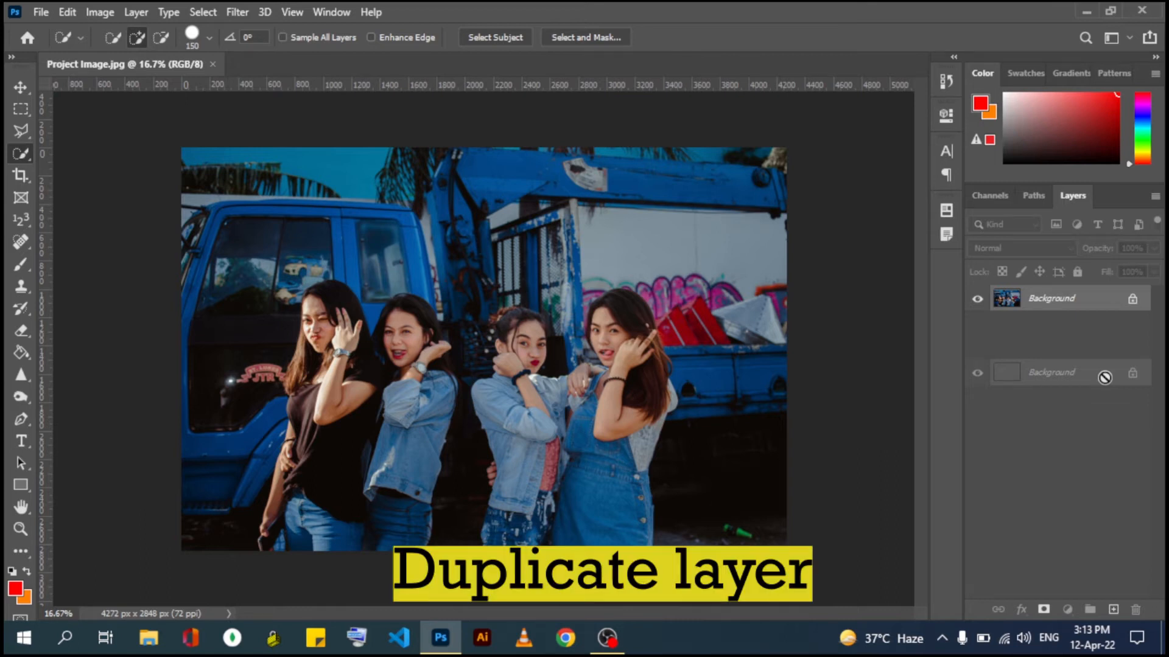
drag(1105, 377, 1113, 609)
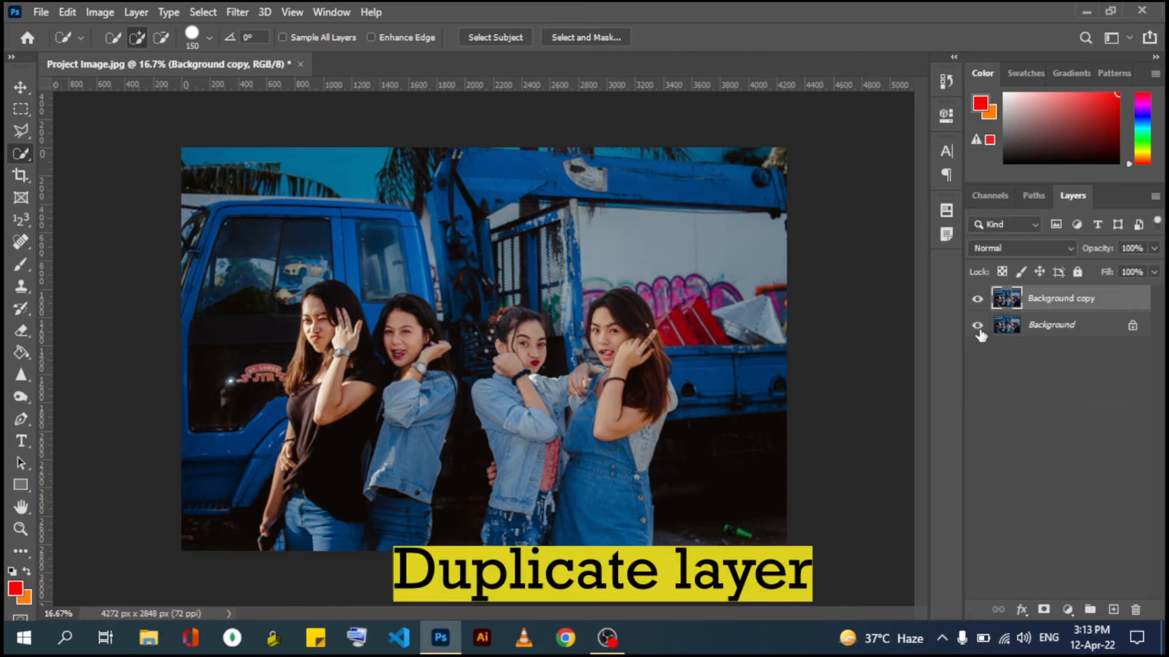
click(977, 328)
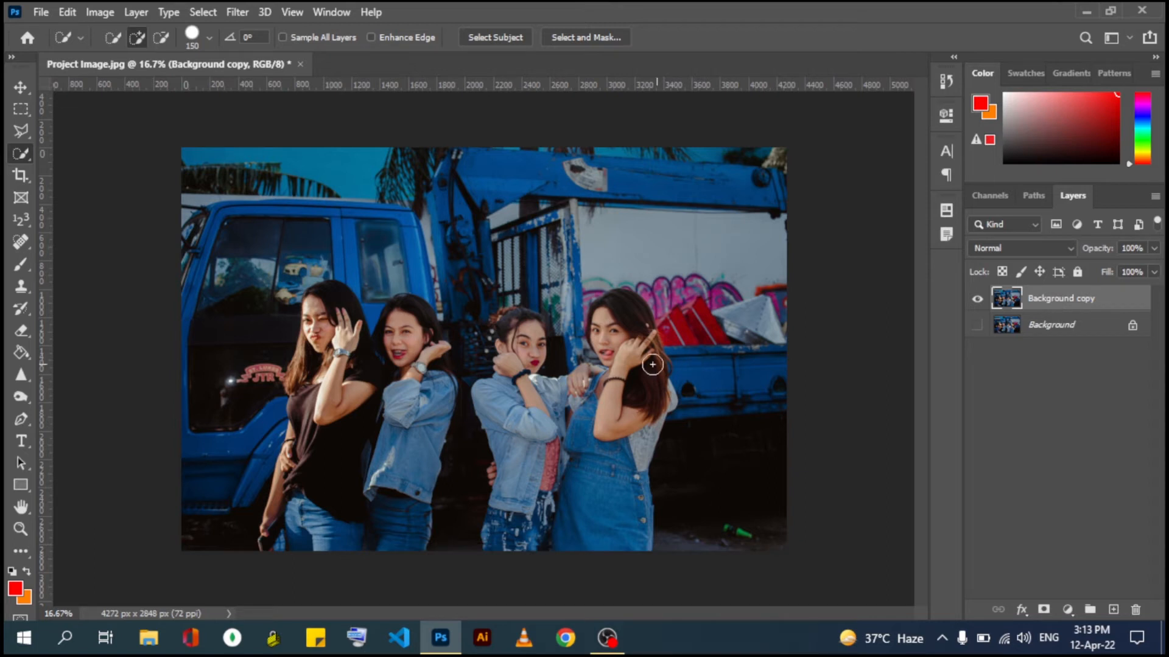
Step: Select the two women beside the truck bed, in denim jacket and denim overalls, with the Quick Selection tool
right_click(20, 160)
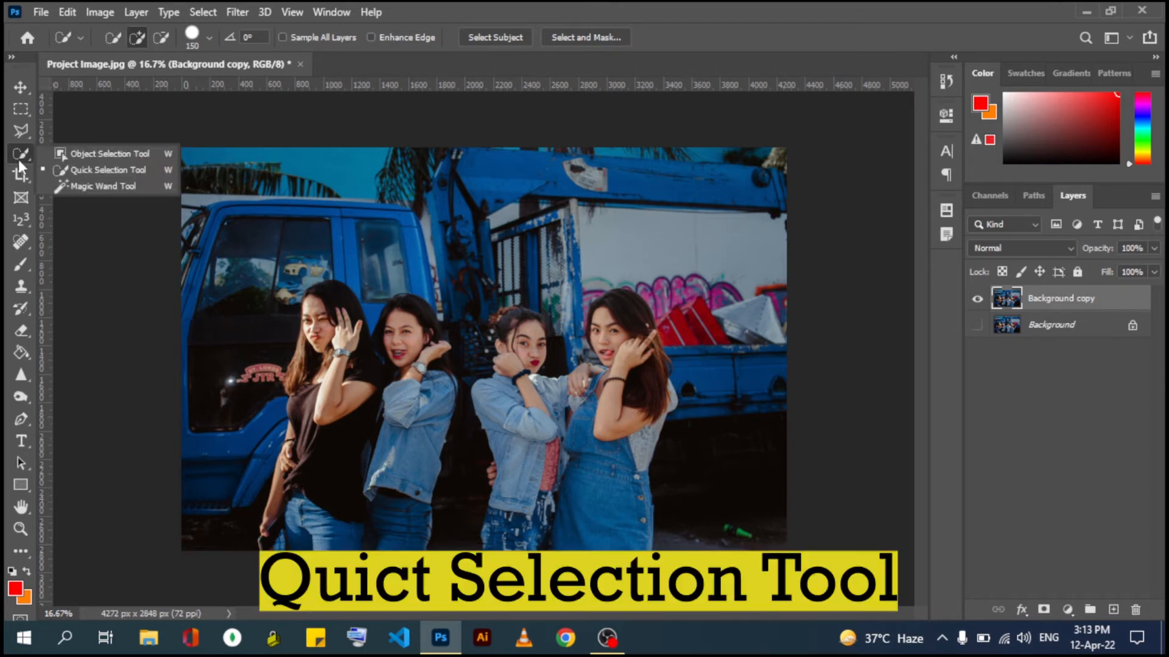
click(93, 169)
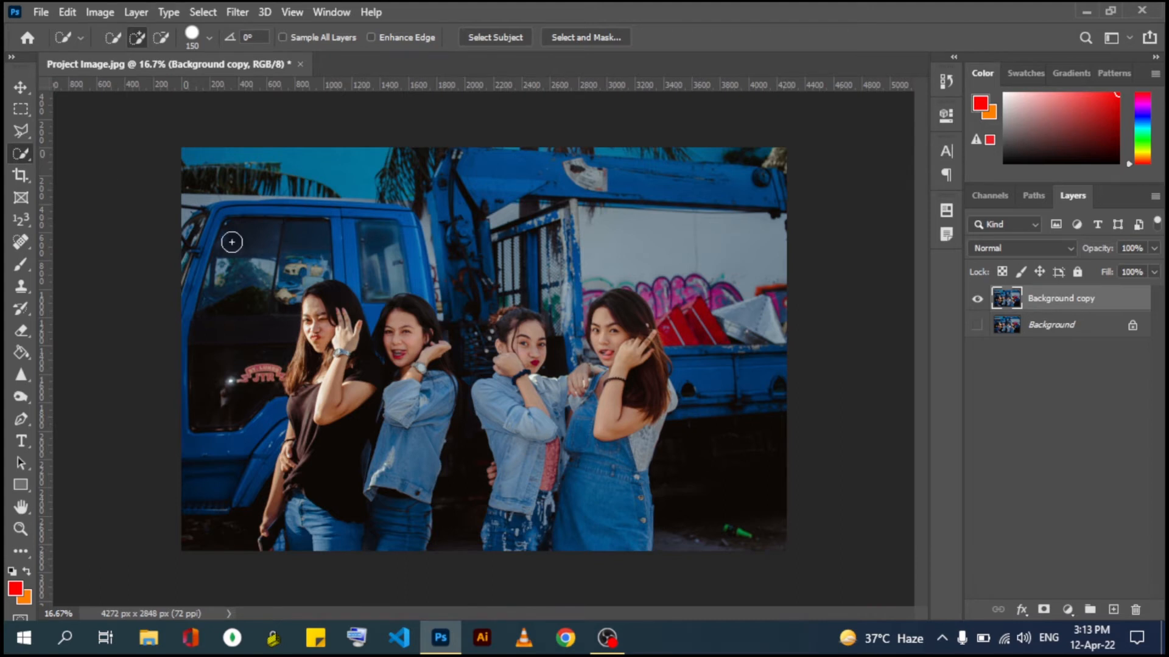
mouse_move(514, 325)
mouse_down()
mouse_move(525, 359)
mouse_move(512, 399)
mouse_move(548, 406)
mouse_move(522, 466)
mouse_move(513, 536)
mouse_move(558, 540)
mouse_move(580, 532)
mouse_move(553, 510)
mouse_move(621, 502)
mouse_move(627, 459)
mouse_move(647, 437)
mouse_move(630, 331)
mouse_up()
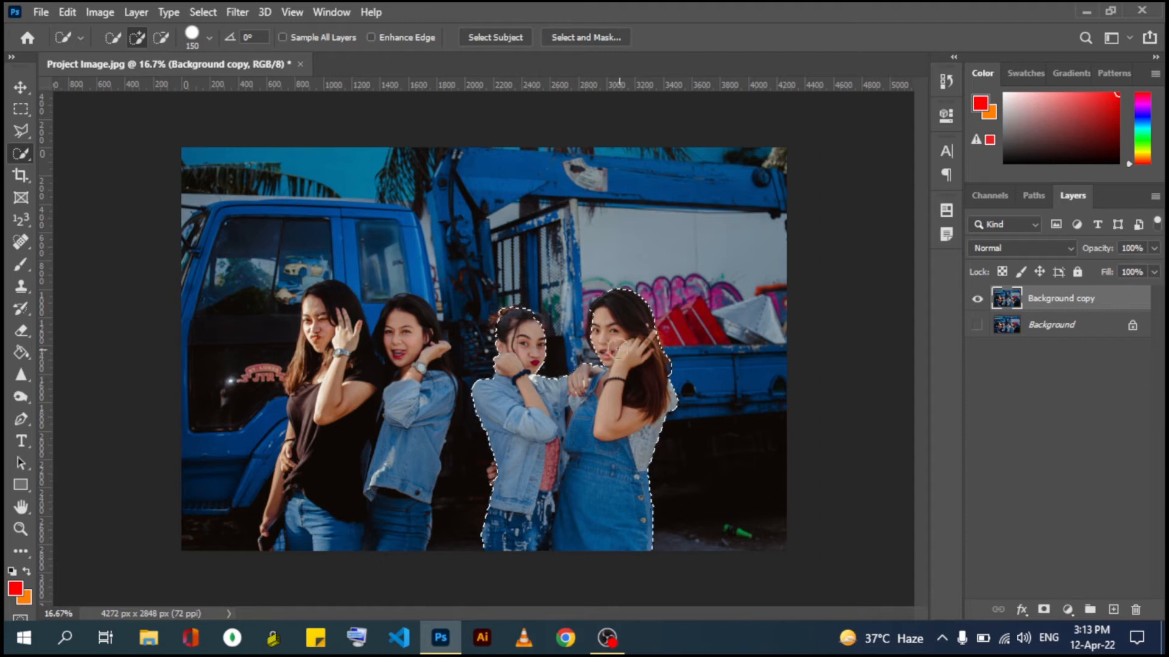
Step: Add the missed hair and bun of the woman in the denim jacket to the quick selection
key(z)
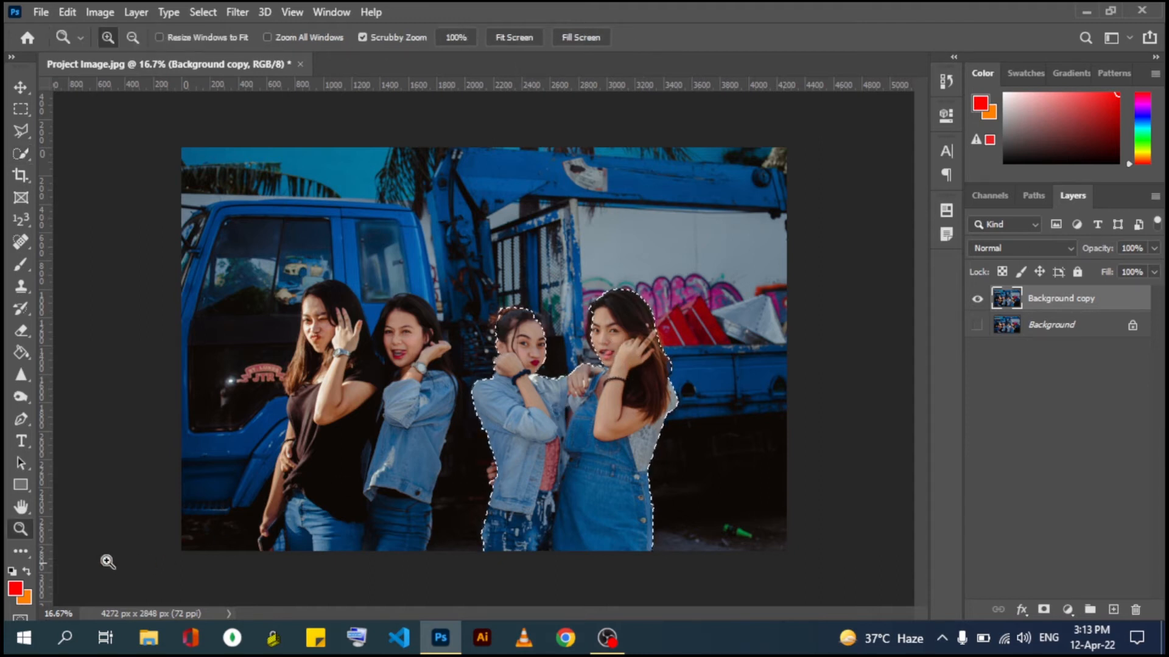
click(576, 412)
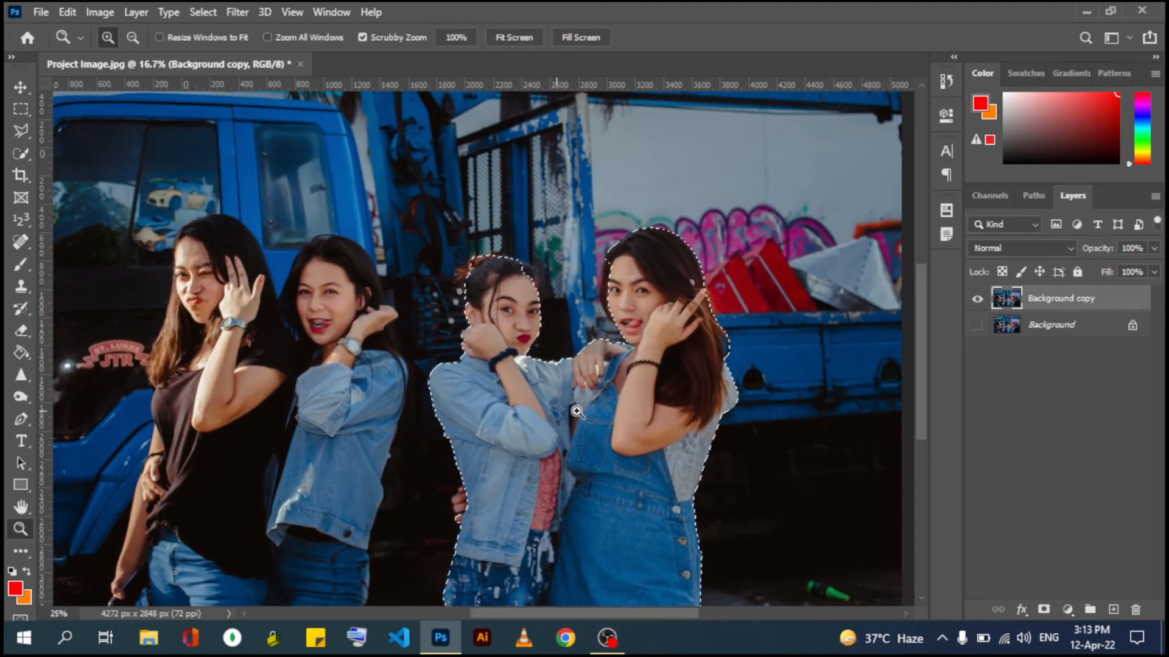
click(572, 407)
click(532, 405)
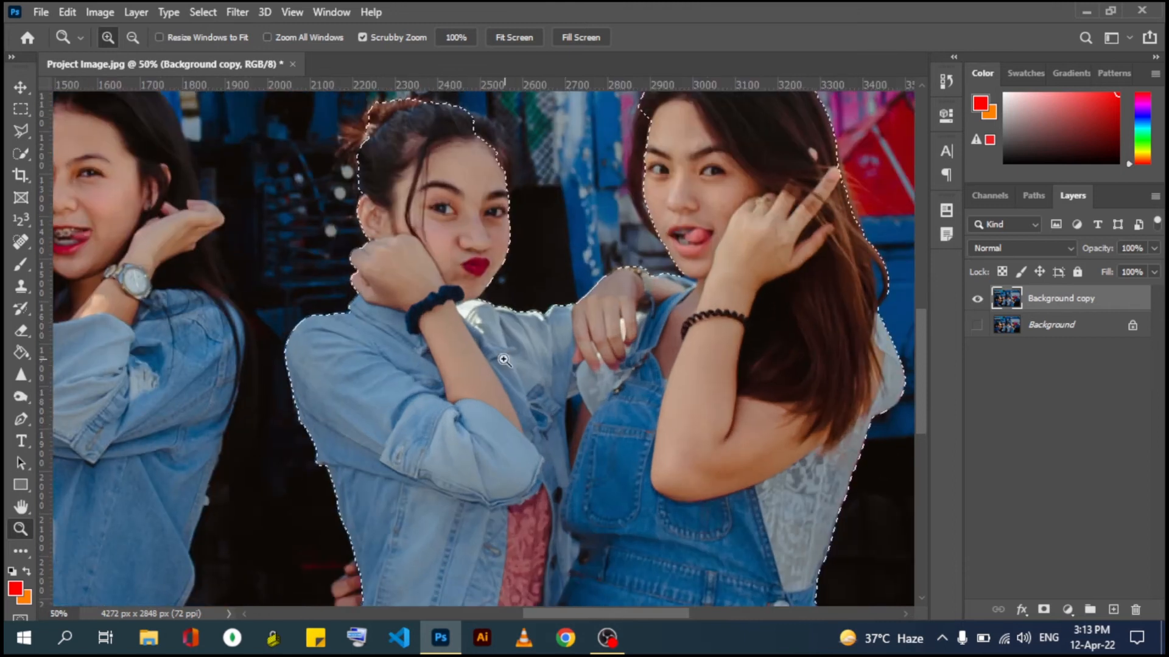
click(504, 360)
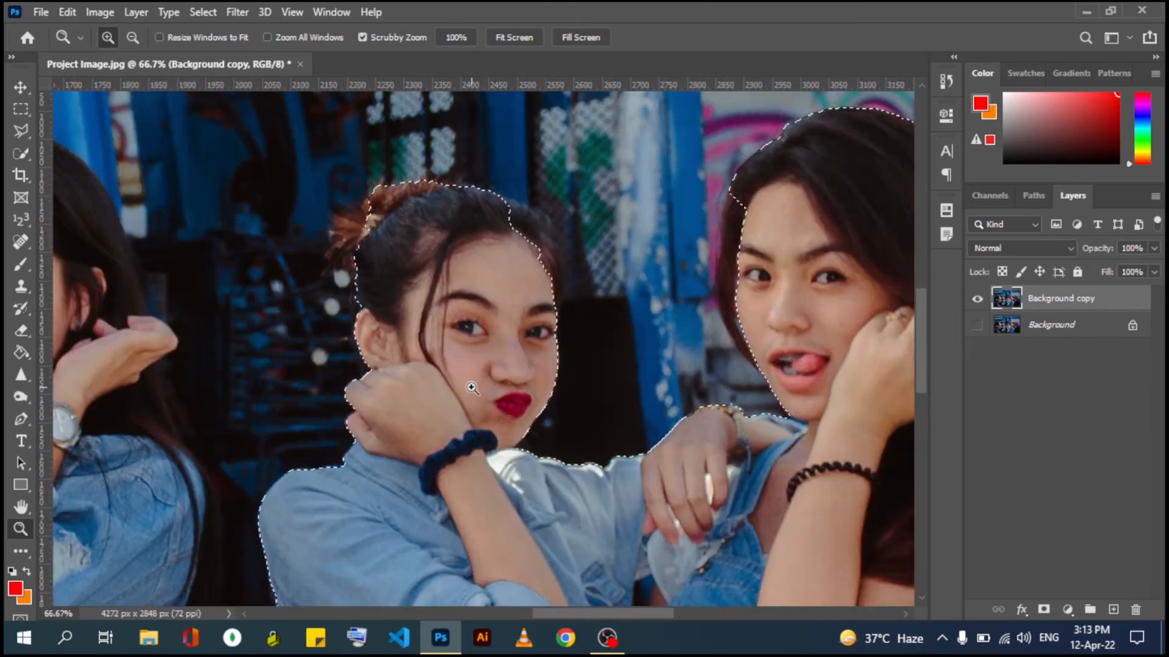
click(23, 156)
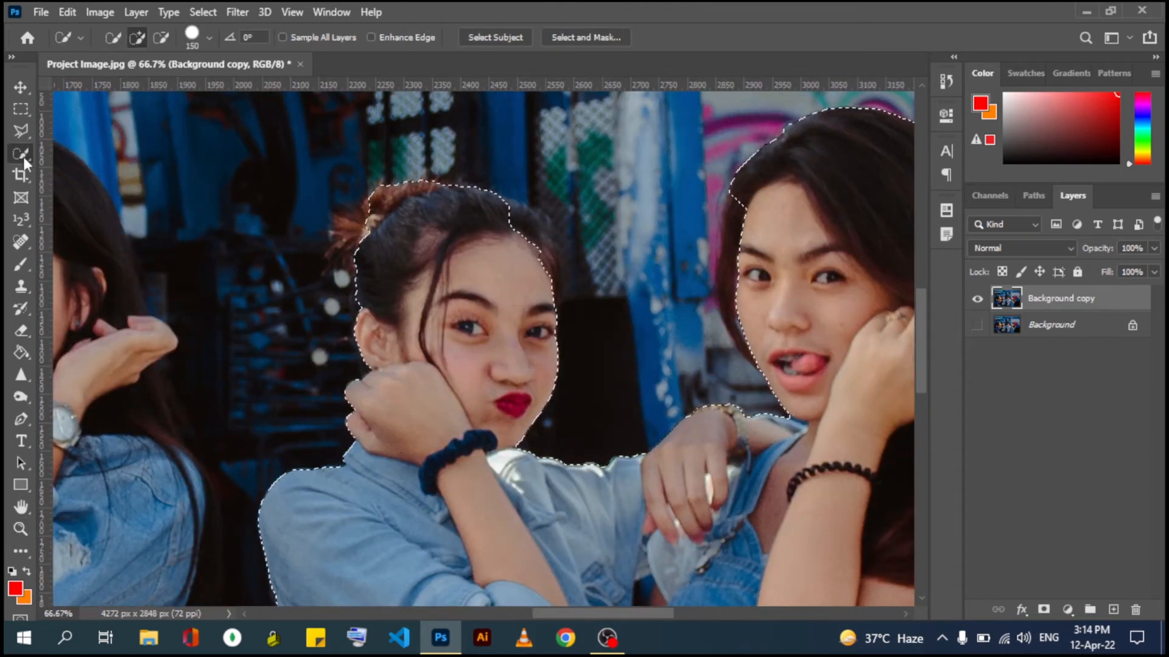
click(101, 169)
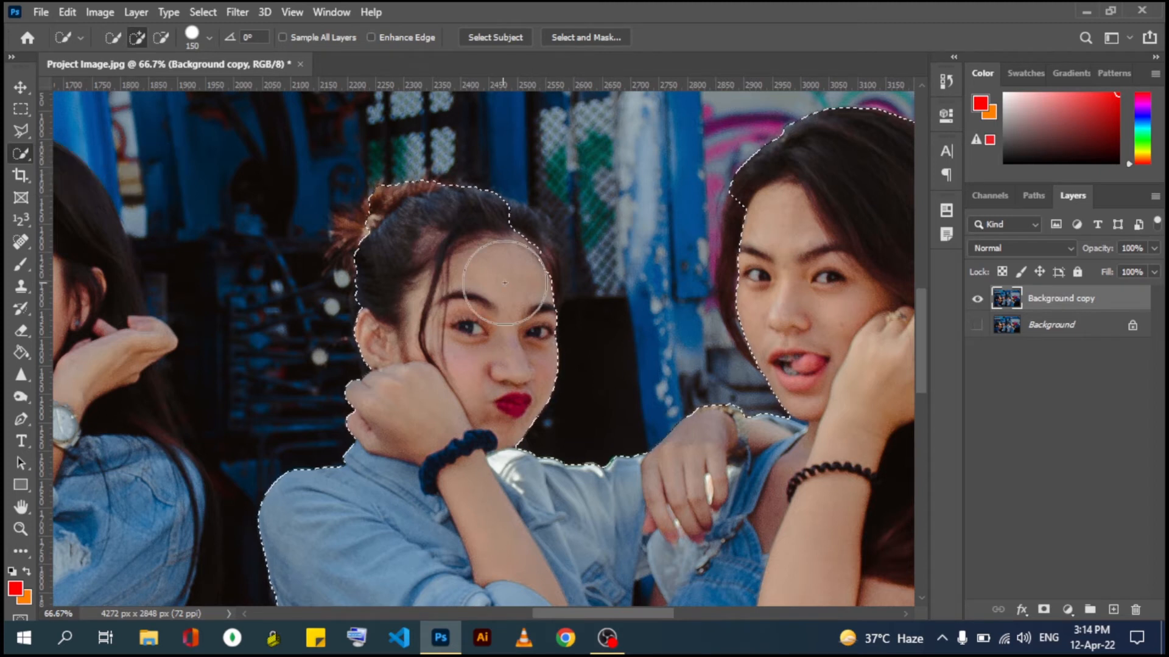
click(509, 244)
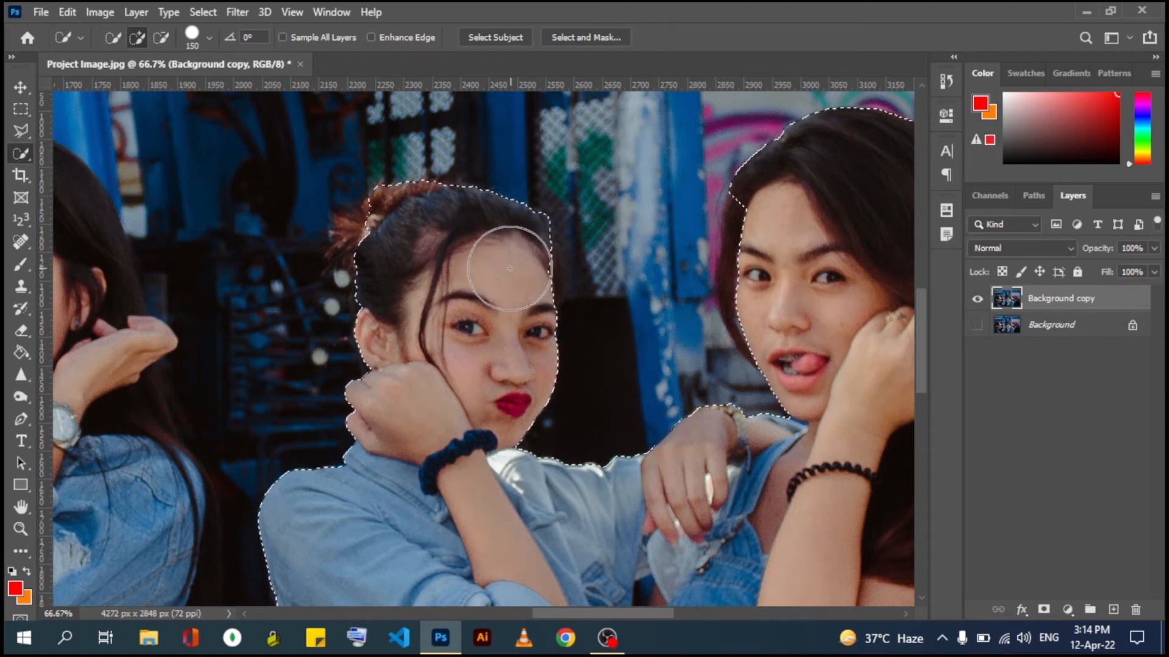
click(382, 254)
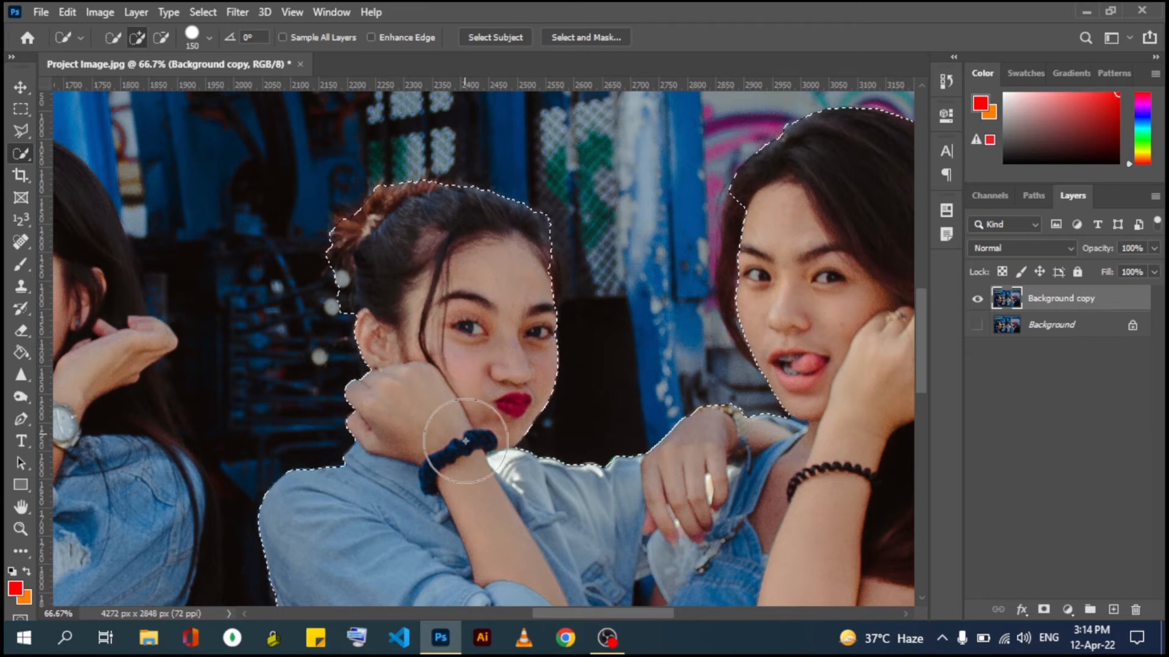
Step: Add the missing hair of the woman in overalls to the selection and subtract the graffiti wall area beside it
drag(465, 441, 544, 443)
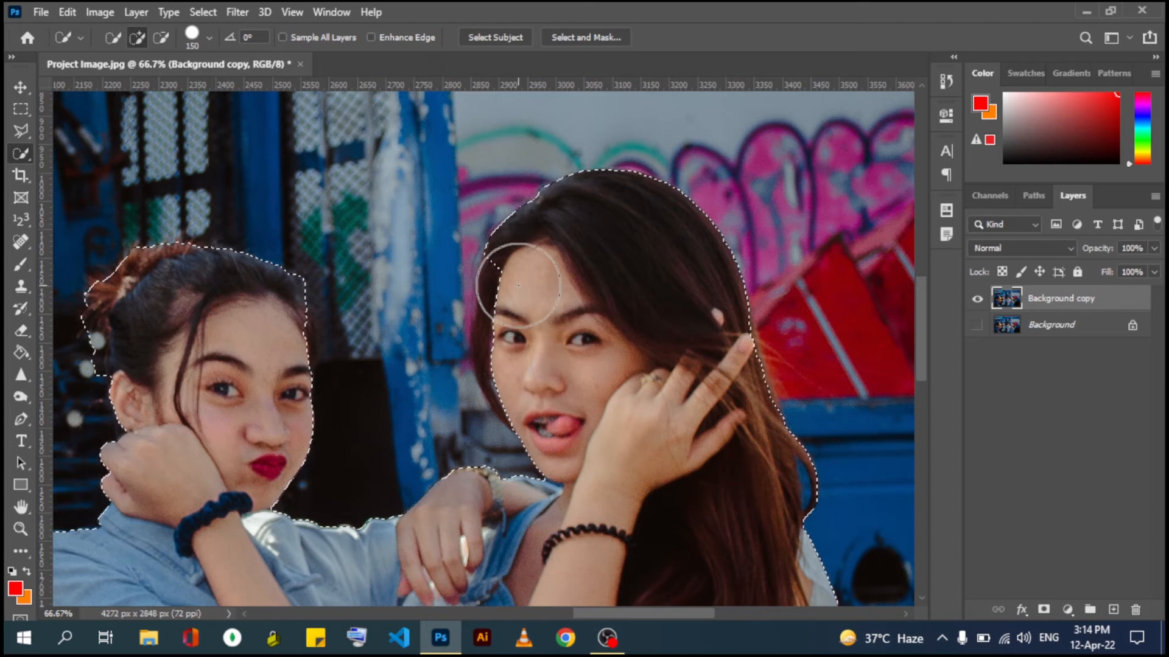
drag(518, 284, 525, 339)
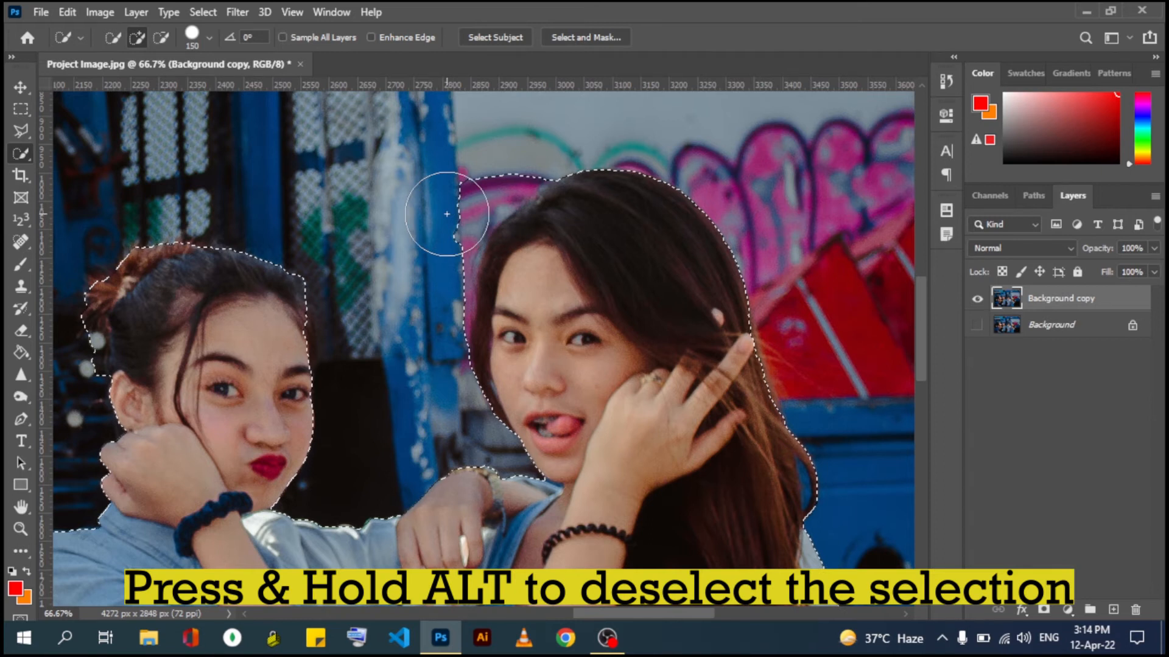
alt+click(454, 203)
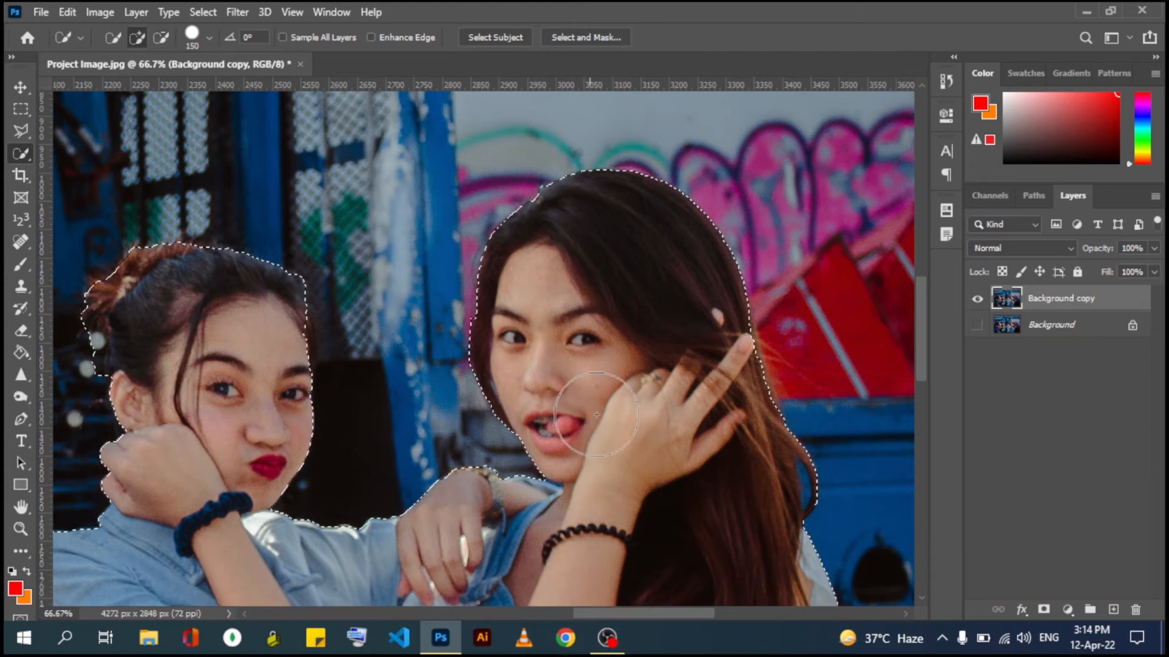
Step: Expand the selection around the two women by 15 pixels
drag(597, 414, 606, 280)
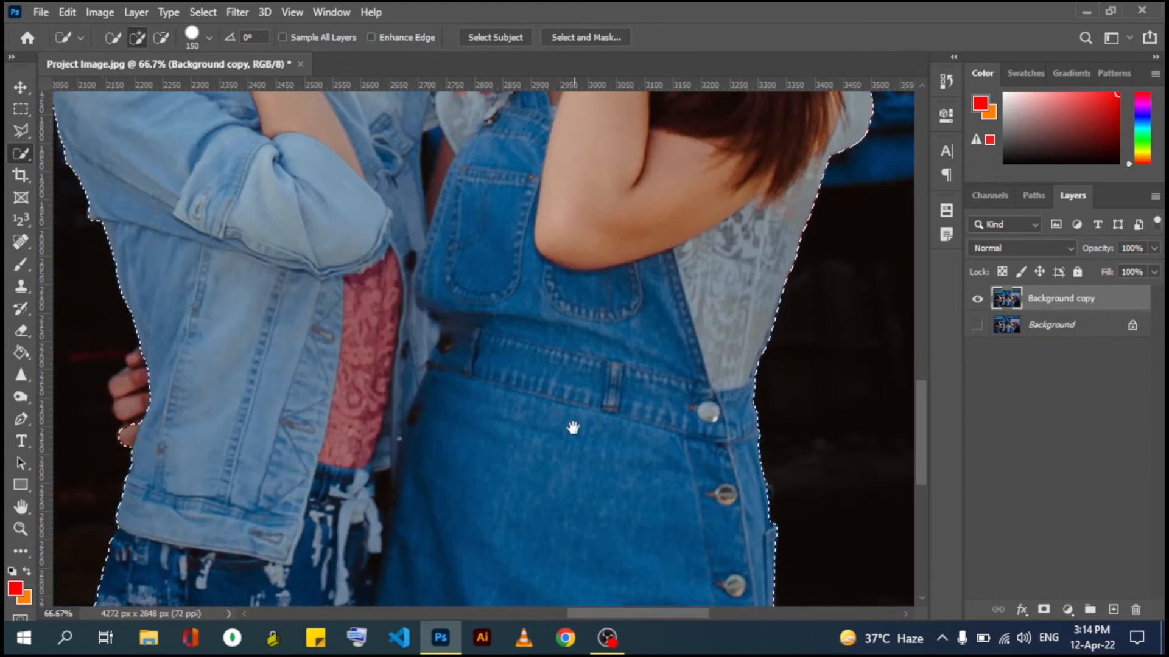
drag(572, 428, 578, 398)
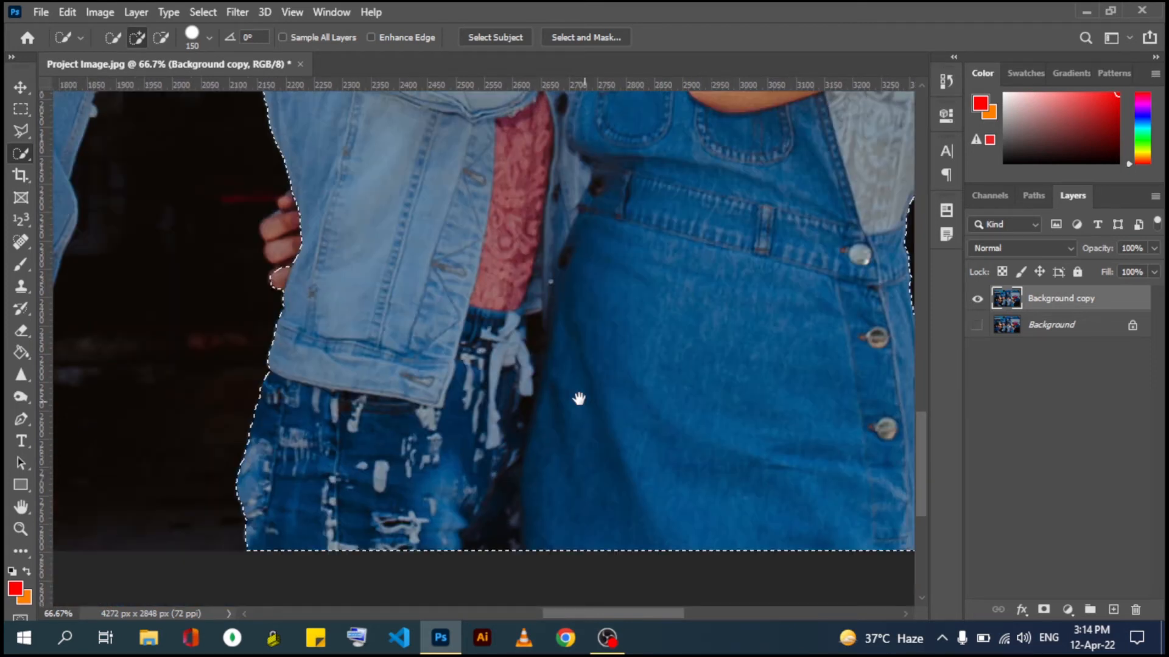
click(22, 528)
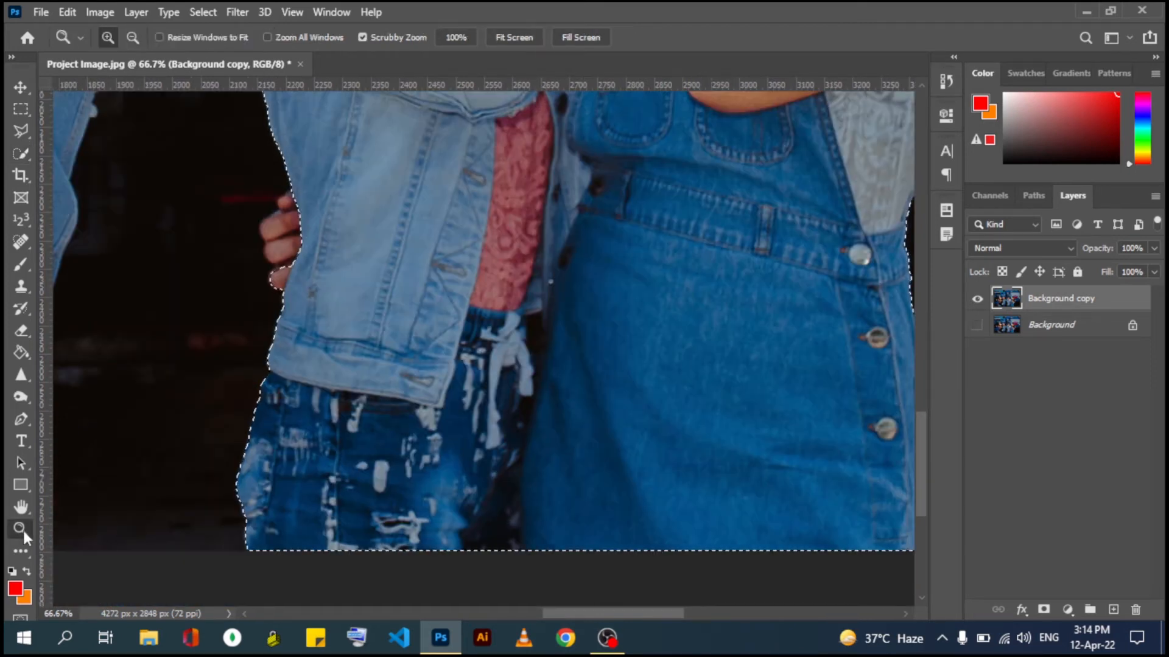
alt+click(219, 365)
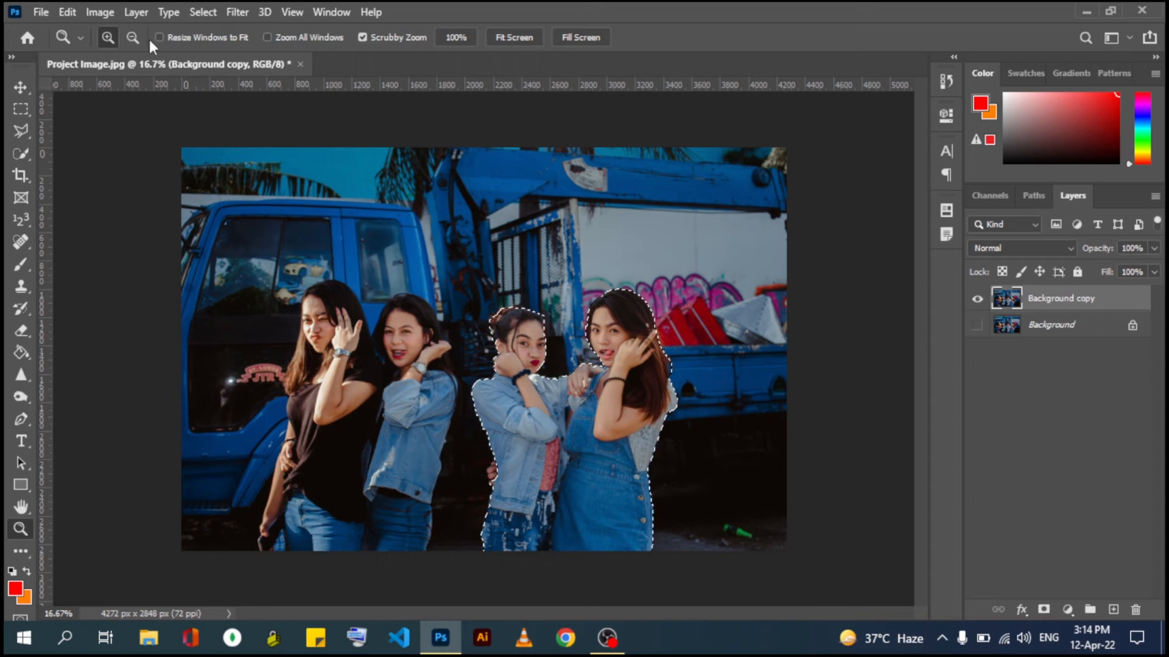
click(204, 15)
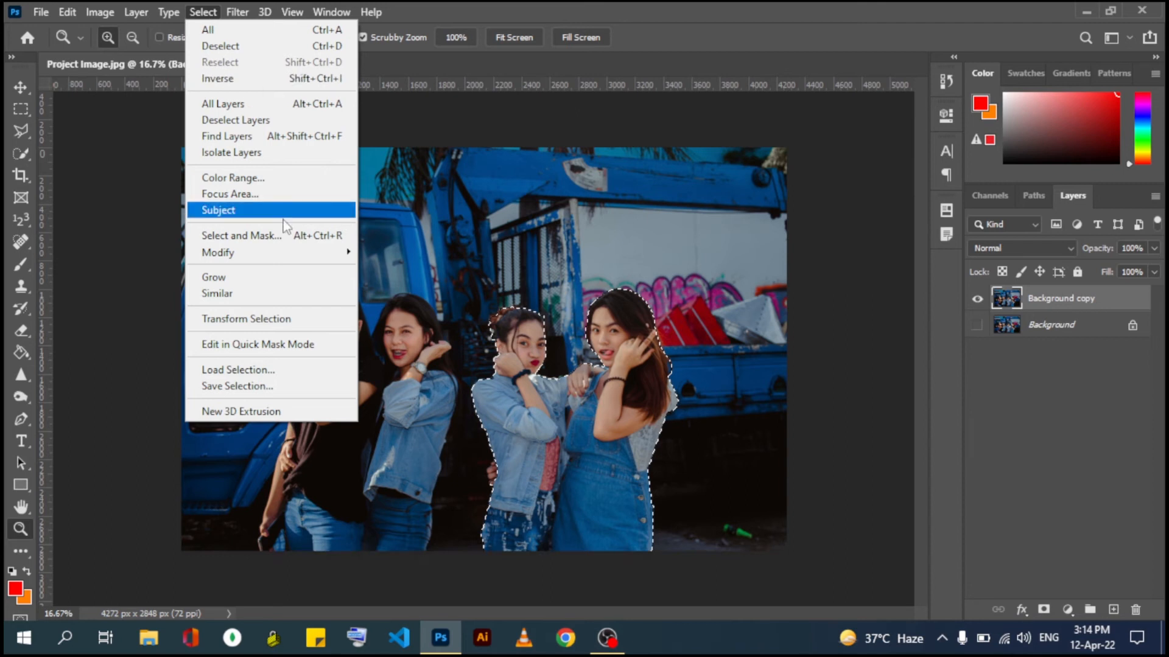
mouse_move(322, 260)
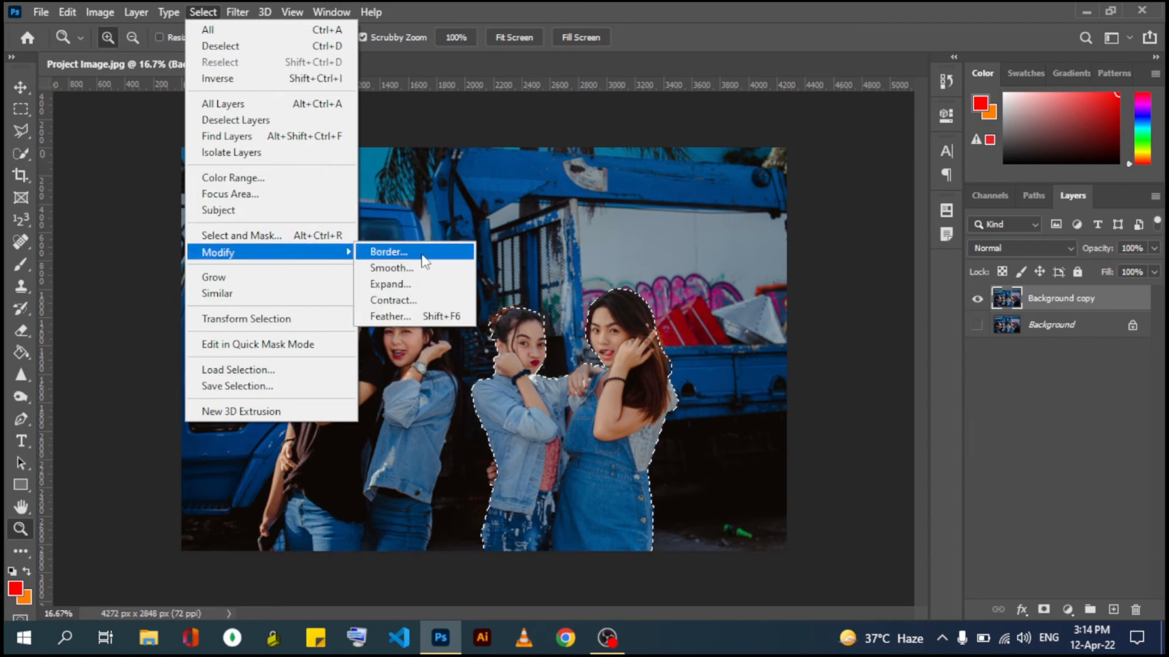
click(459, 289)
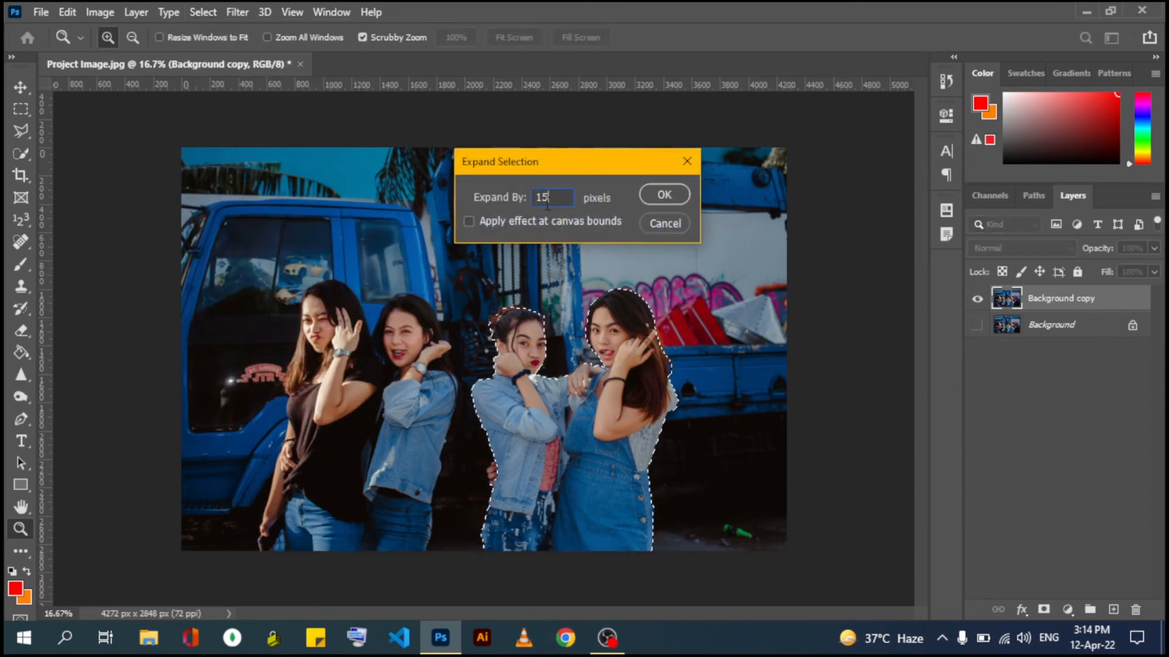
click(660, 196)
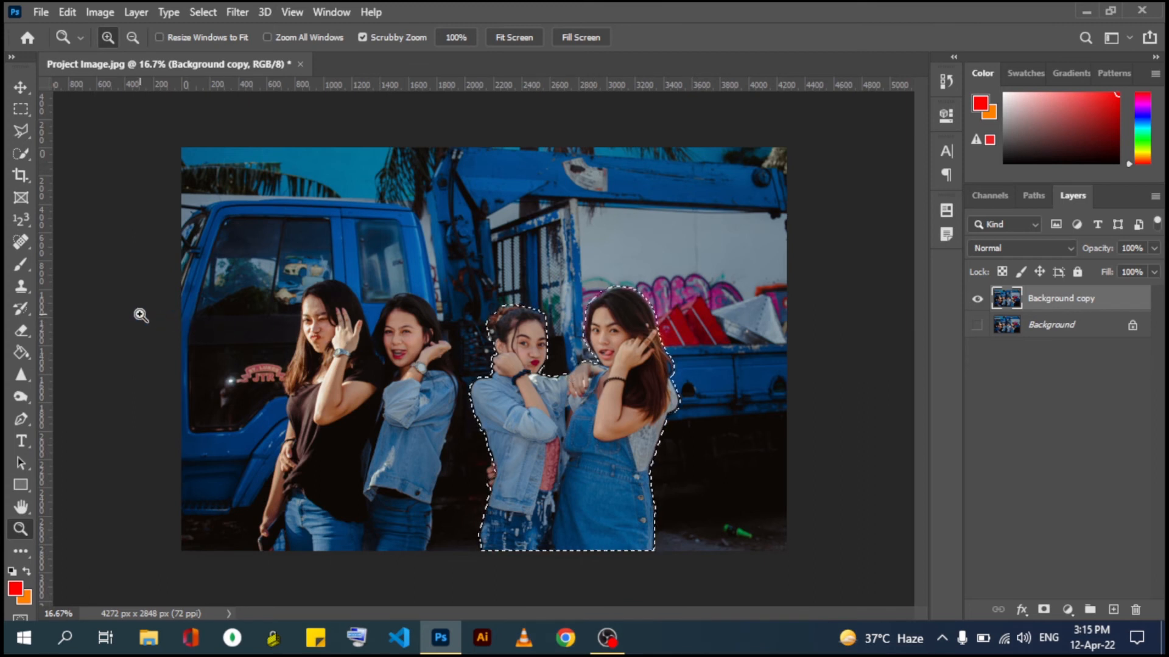
Step: Remove the two selected women with Content-Aware Fill, output to a new layer, and clear the selection
key(v)
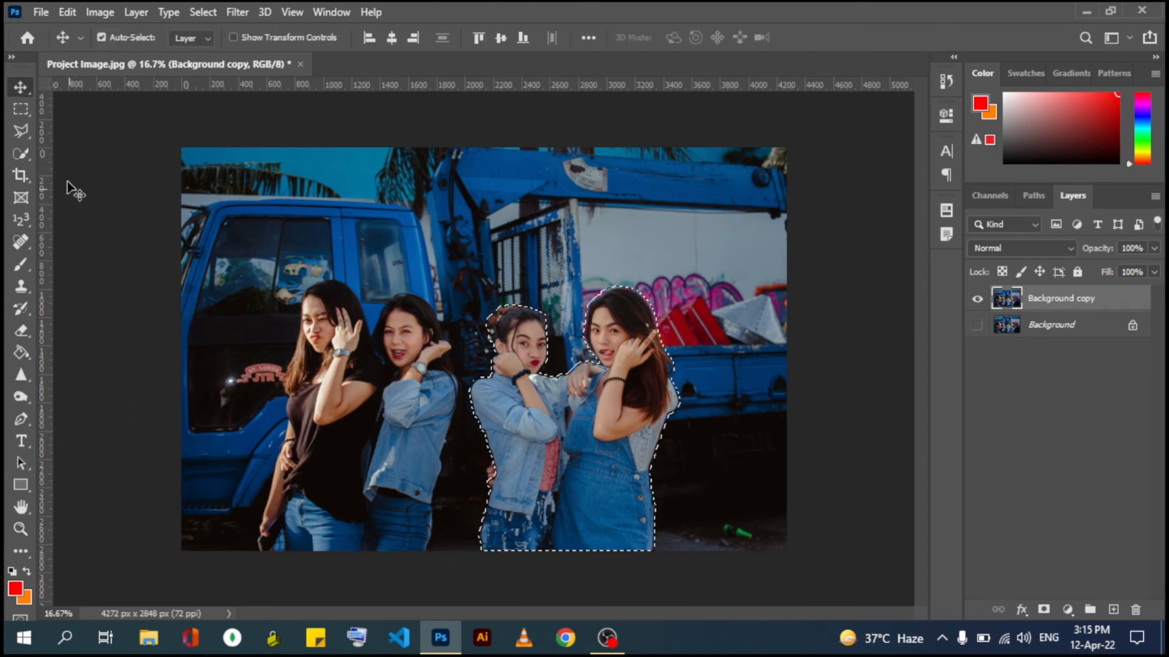
click(67, 14)
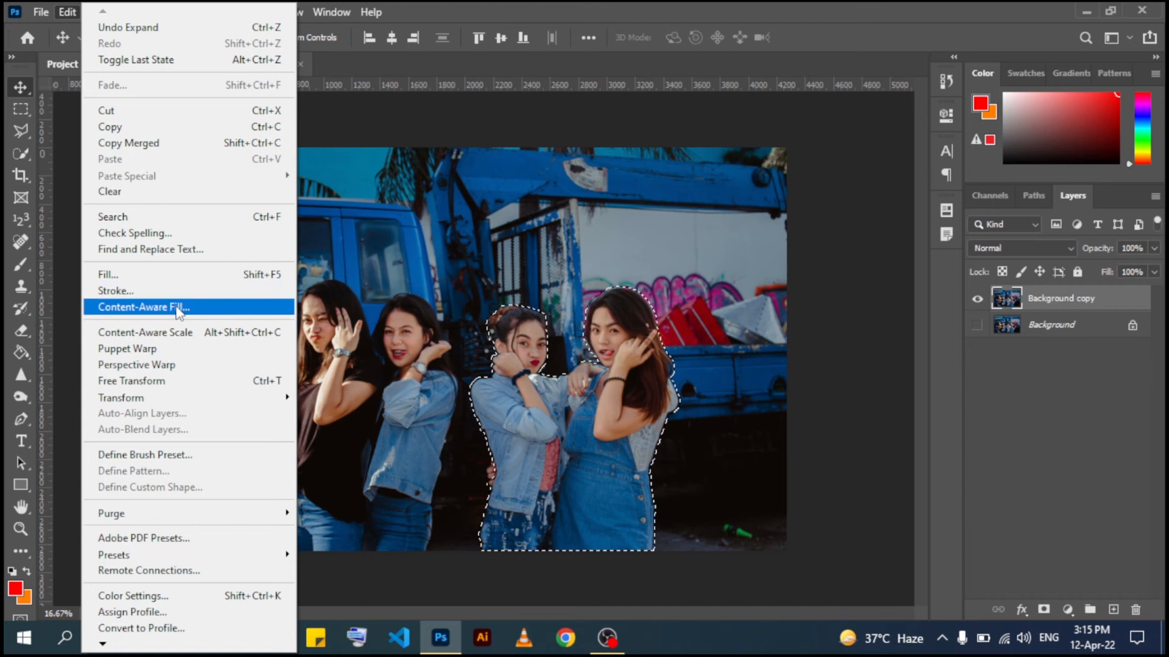
click(251, 309)
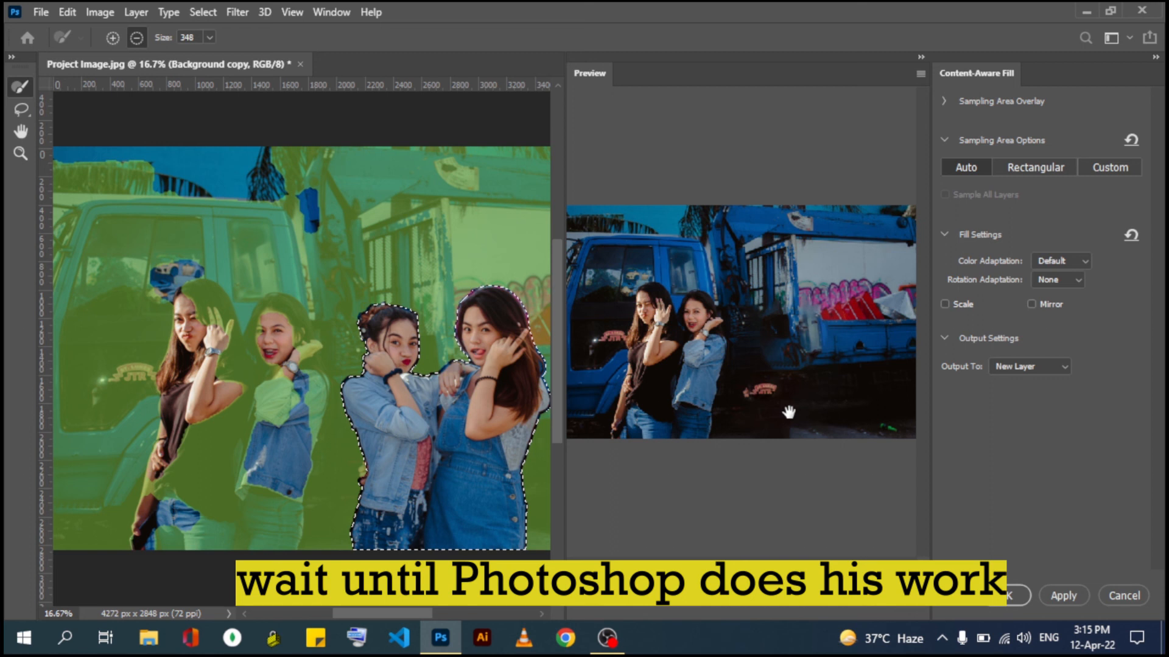
click(1064, 597)
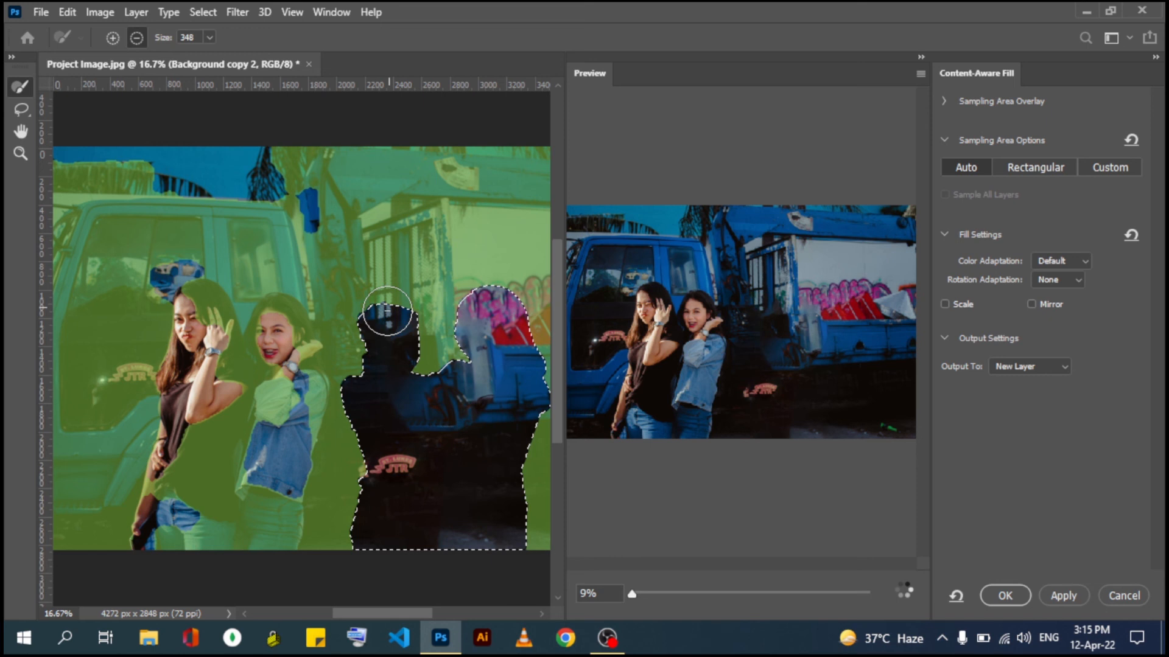
click(1007, 596)
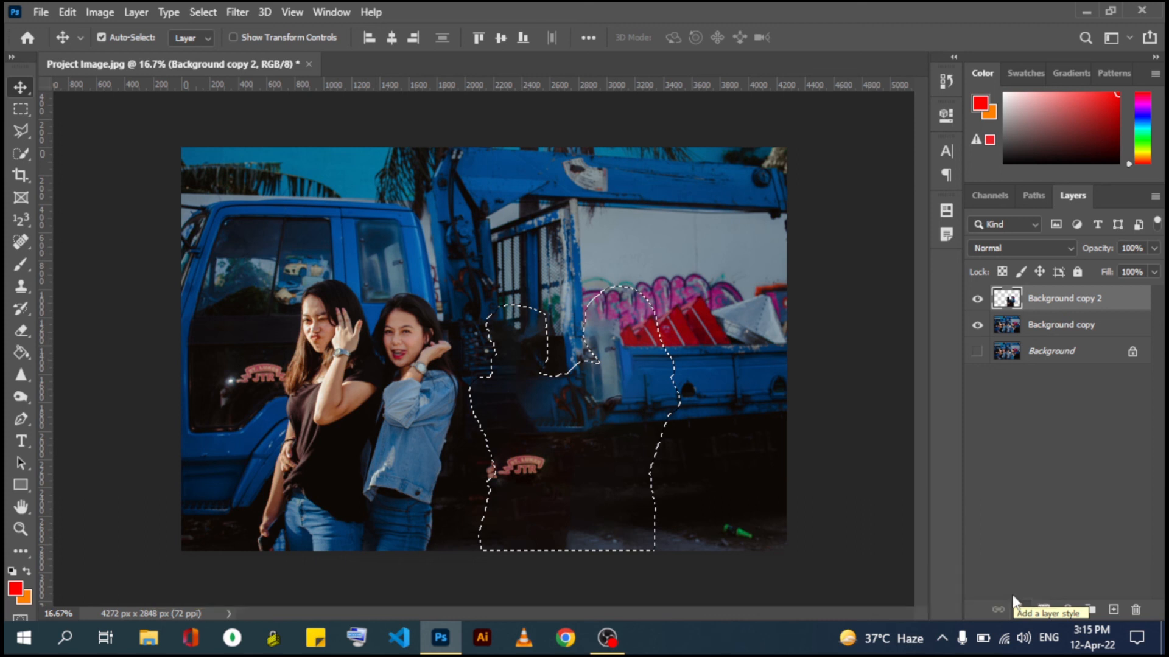
key(ctrl+d)
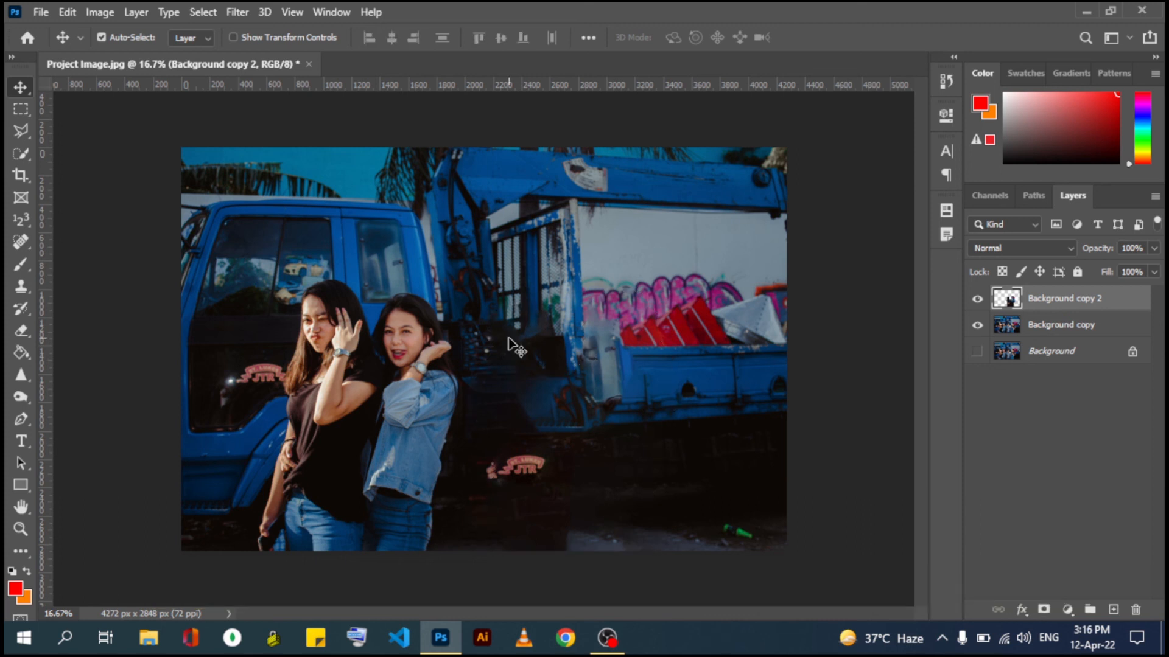